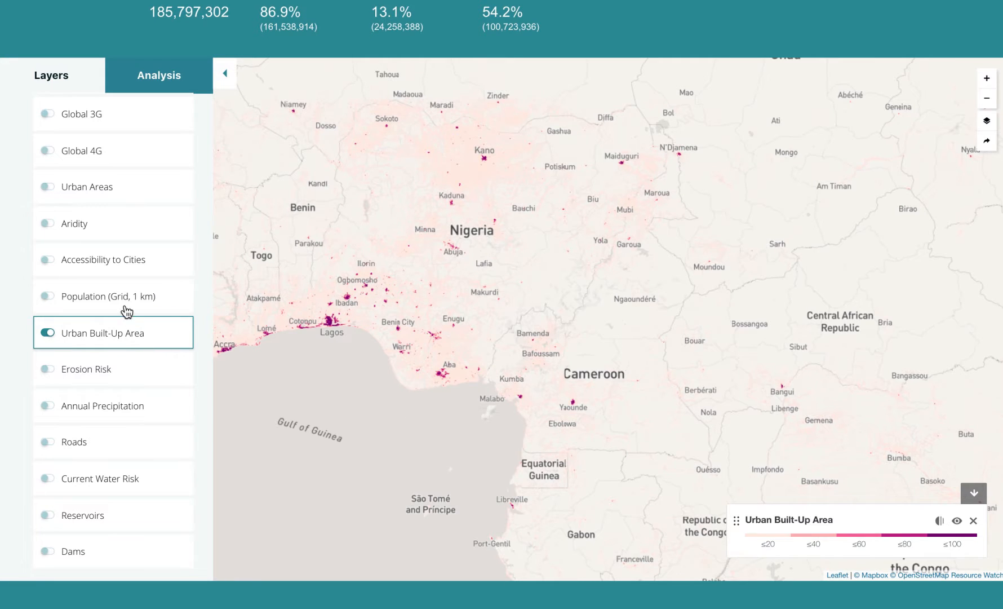
- Turn on the Urban Areas layer and turn off the Urban Built-Up Area layer
{"action": "left_click", "coordinate": [119, 194]}
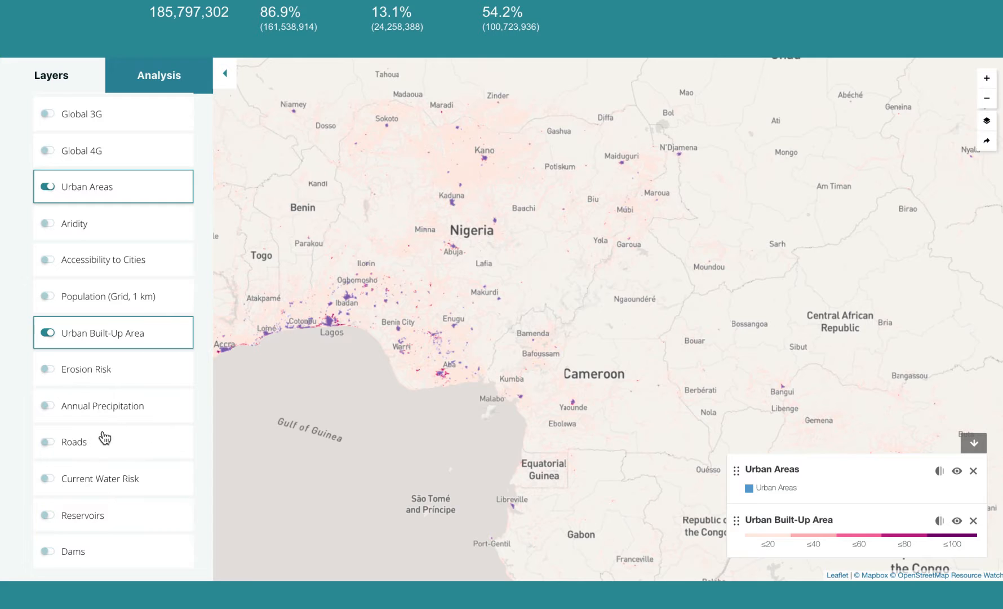
{"action": "scroll", "coordinate": [346, 406], "scroll_direction": "up", "scroll_amount": 5}
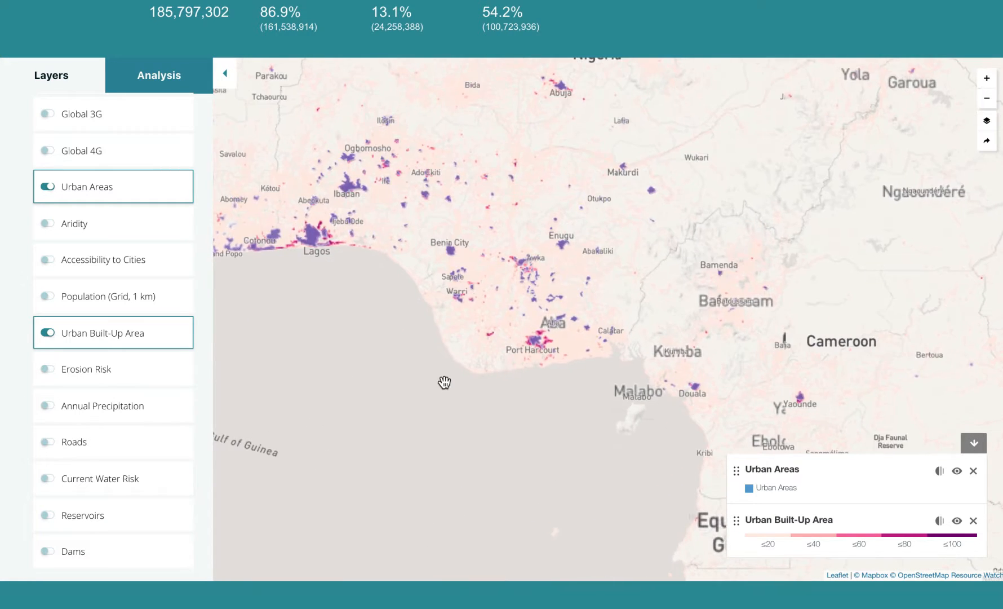
{"action": "scroll", "coordinate": [130, 277], "scroll_direction": "up", "scroll_amount": 3}
{"action": "left_click", "coordinate": [96, 460]}
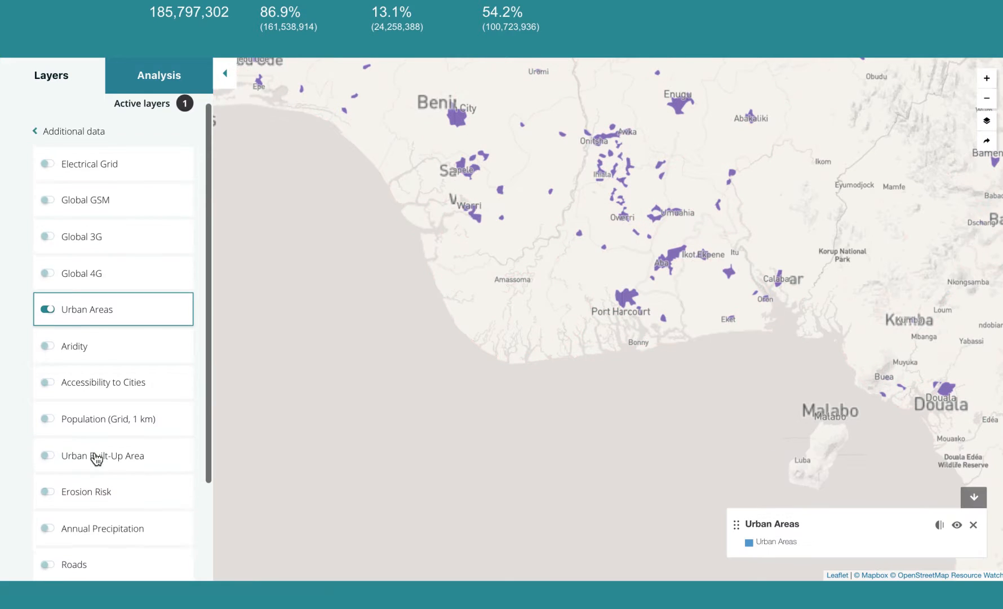
- Turn on the Accessibility to Cities layer and reorder the layers so that Urban Areas lies above it
{"action": "scroll", "coordinate": [96, 460], "scroll_direction": "down", "scroll_amount": 2}
{"action": "left_click", "coordinate": [114, 319]}
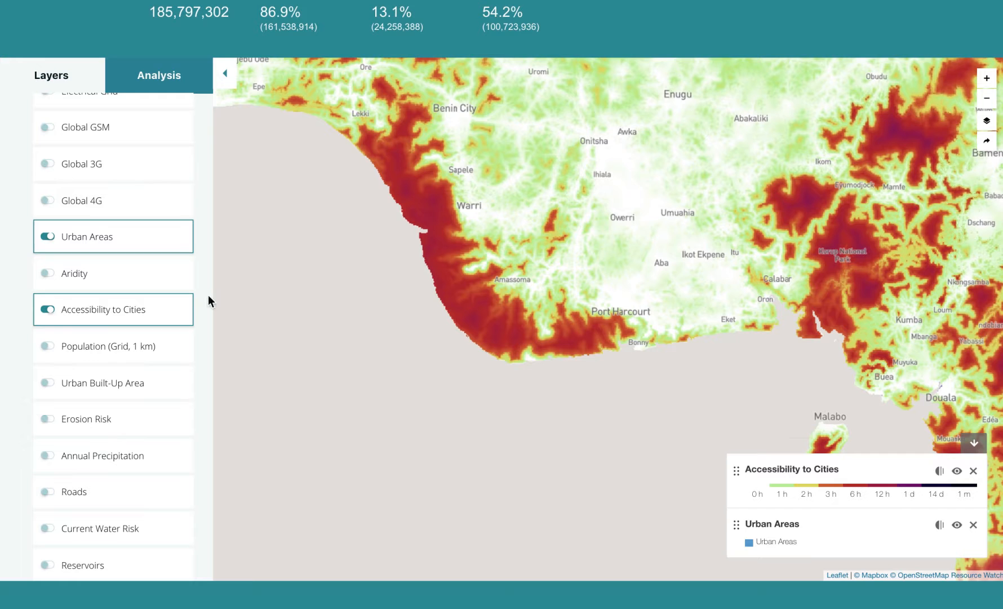
{"action": "left_click_drag", "start_coordinate": [457, 192], "coordinate": [813, 327]}
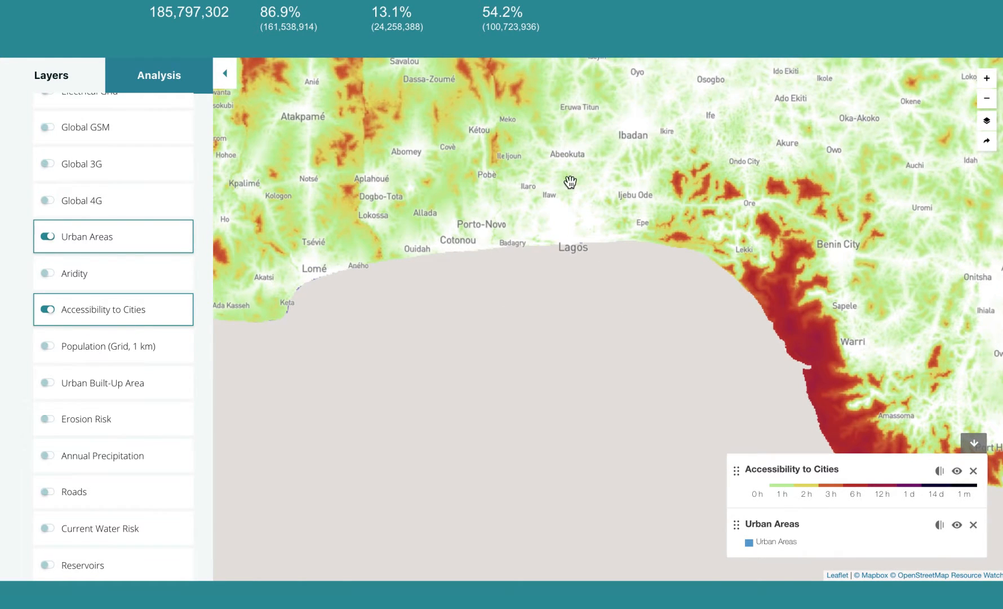
{"action": "left_click_drag", "start_coordinate": [740, 296], "coordinate": [430, 260]}
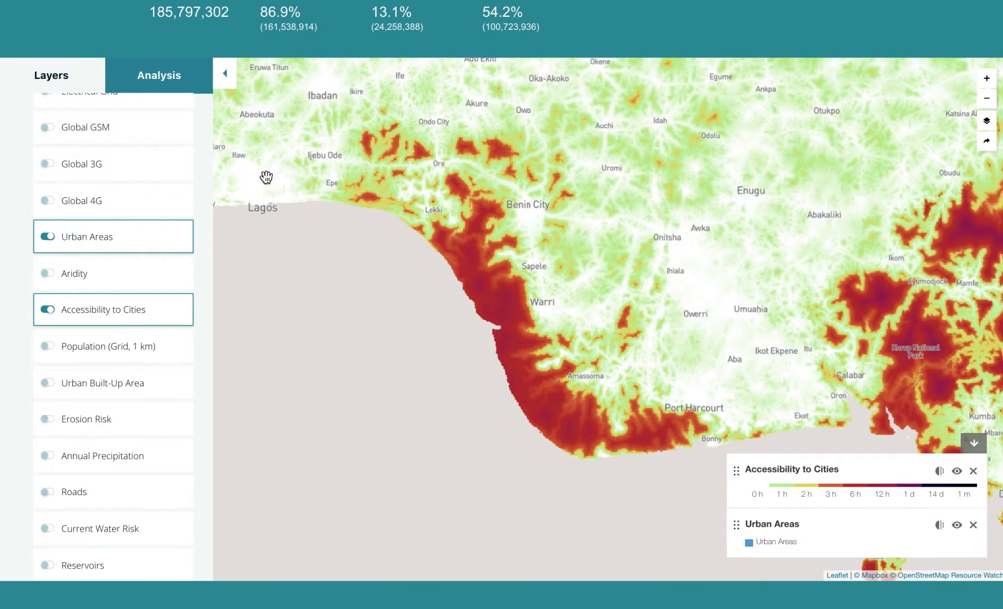
{"action": "scroll", "coordinate": [116, 206], "scroll_direction": "up", "scroll_amount": 3}
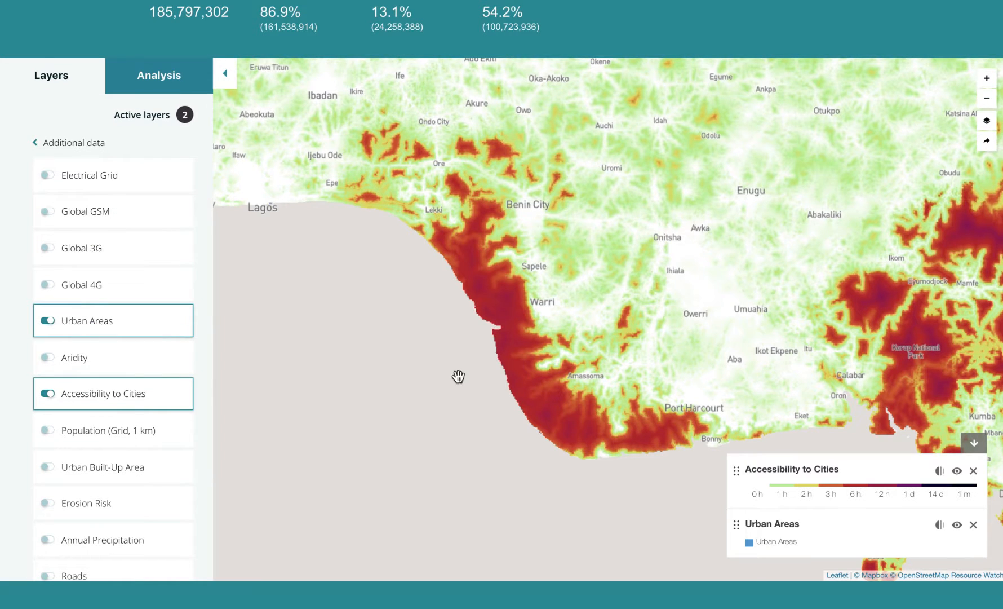
{"action": "left_click_drag", "start_coordinate": [737, 530], "coordinate": [734, 474]}
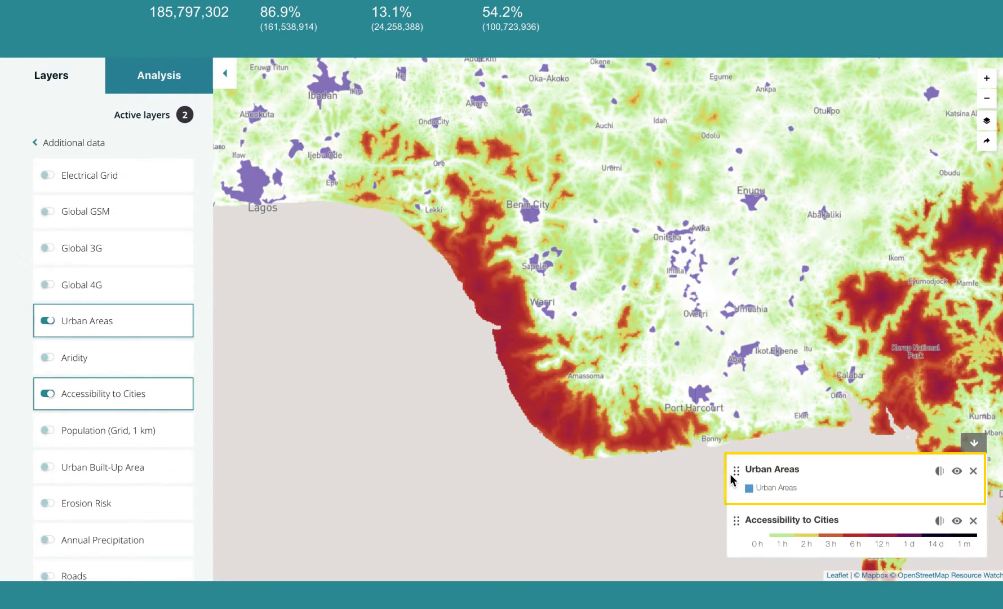
{"action": "left_click_drag", "start_coordinate": [541, 460], "coordinate": [456, 430]}
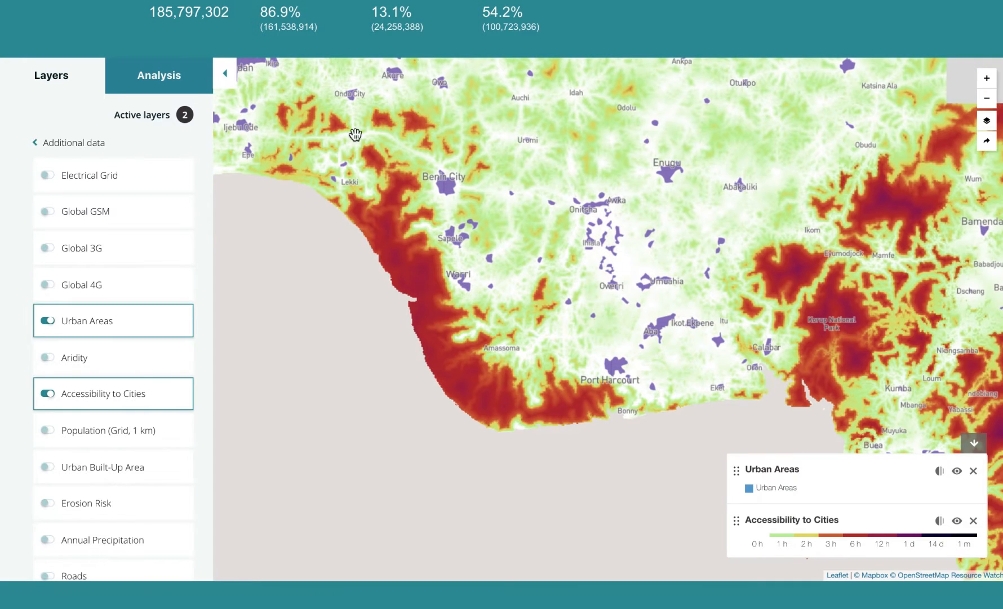
- Turn on the Commercial Bank layer from the Finance sector and move it to the top of the layer order
{"action": "left_click", "coordinate": [72, 143]}
{"action": "left_click", "coordinate": [54, 148]}
{"action": "left_click", "coordinate": [64, 182]}
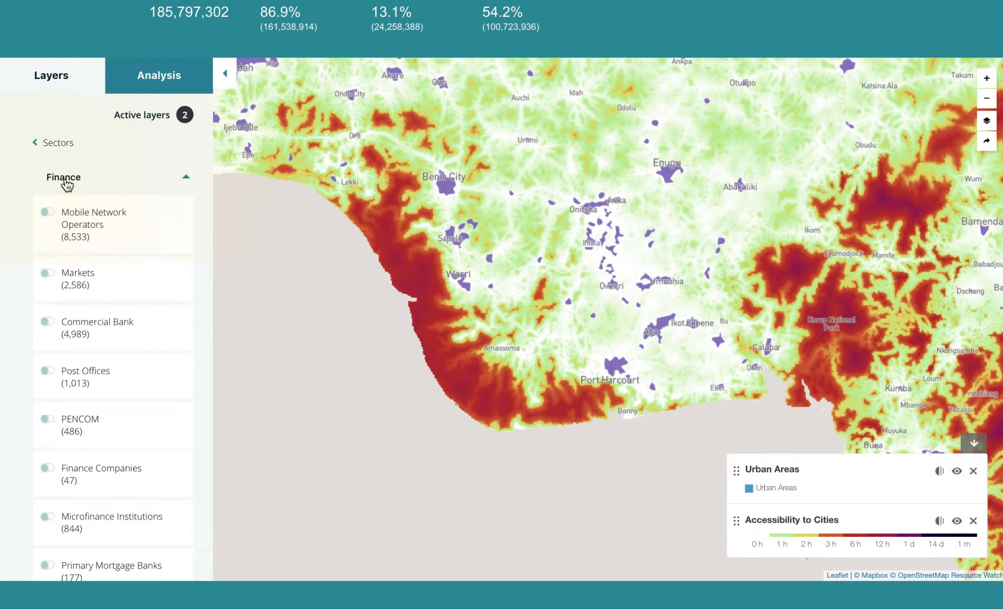
{"action": "left_click", "coordinate": [102, 337]}
{"action": "left_click_drag", "start_coordinate": [333, 385], "coordinate": [687, 392]}
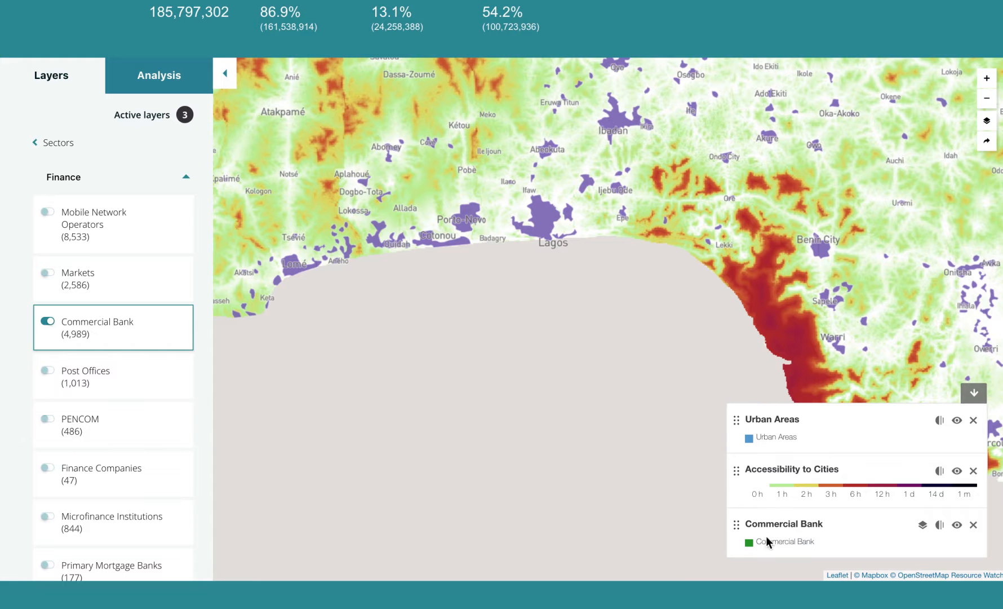
{"action": "left_click_drag", "start_coordinate": [737, 524], "coordinate": [730, 420]}
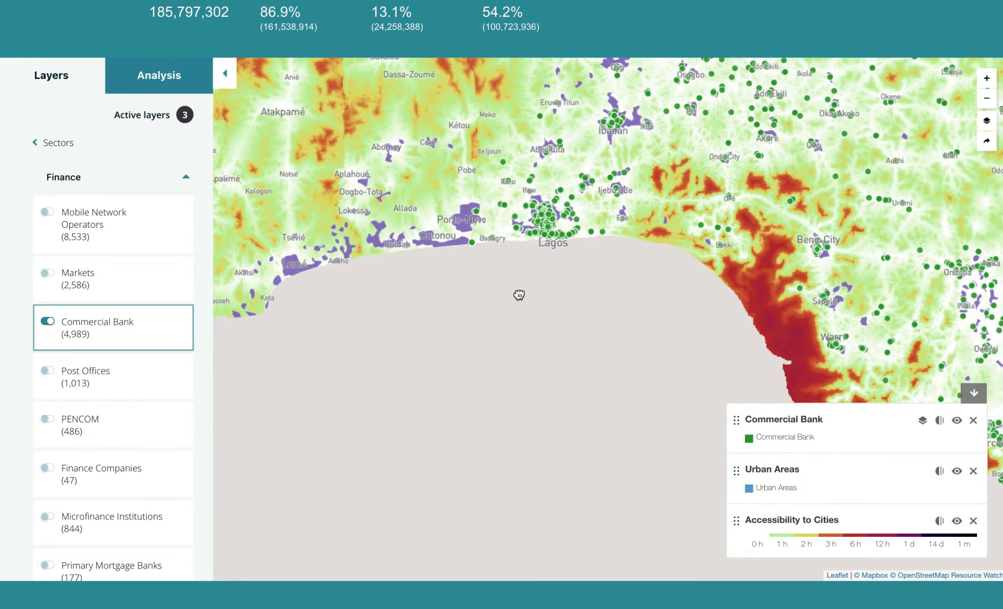
- Examine how commercial bank locations relate to urban areas and city accessibility along Nigeria's southern coast, including closely around Port Harcourt
{"action": "left_click_drag", "start_coordinate": [552, 295], "coordinate": [400, 297]}
{"action": "left_click_drag", "start_coordinate": [541, 411], "coordinate": [414, 331]}
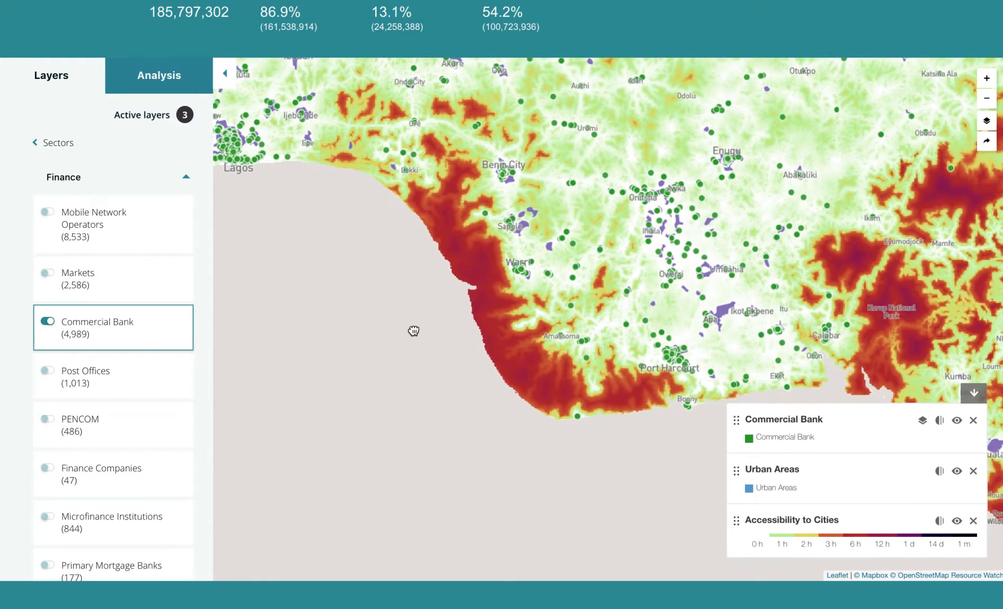
{"action": "left_click_drag", "start_coordinate": [554, 311], "coordinate": [460, 312]}
{"action": "left_click_drag", "start_coordinate": [679, 344], "coordinate": [363, 304]}
{"action": "left_click_drag", "start_coordinate": [463, 361], "coordinate": [390, 253]}
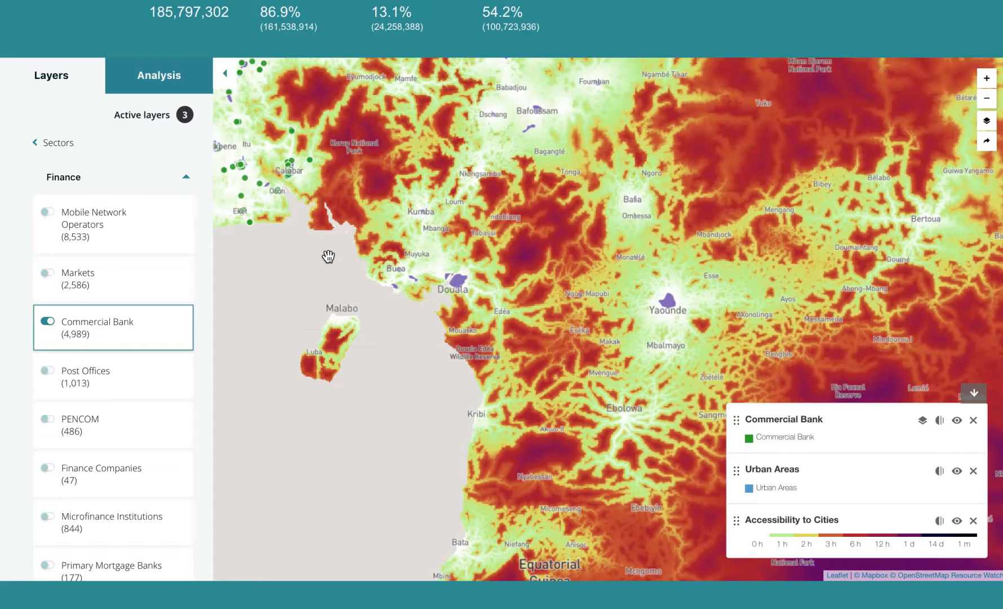
{"action": "left_click_drag", "start_coordinate": [328, 257], "coordinate": [721, 224]}
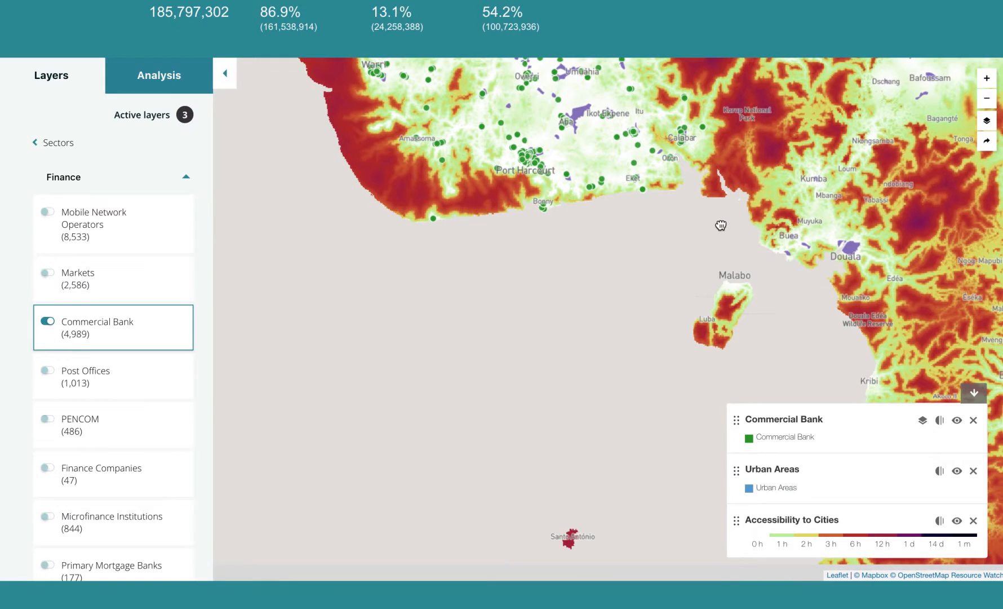
{"action": "left_click", "coordinate": [989, 81]}
{"action": "left_click_drag", "start_coordinate": [587, 239], "coordinate": [780, 452]}
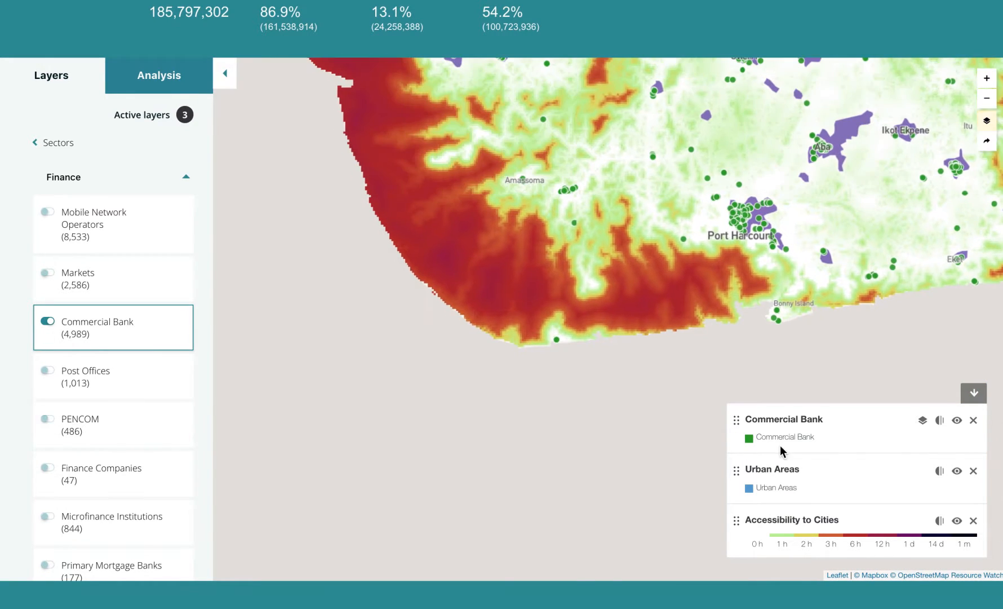
- Switch the basemap to Satellite and set the Accessibility to Cities layer's opacity to about 50%
{"action": "left_click", "coordinate": [988, 124]}
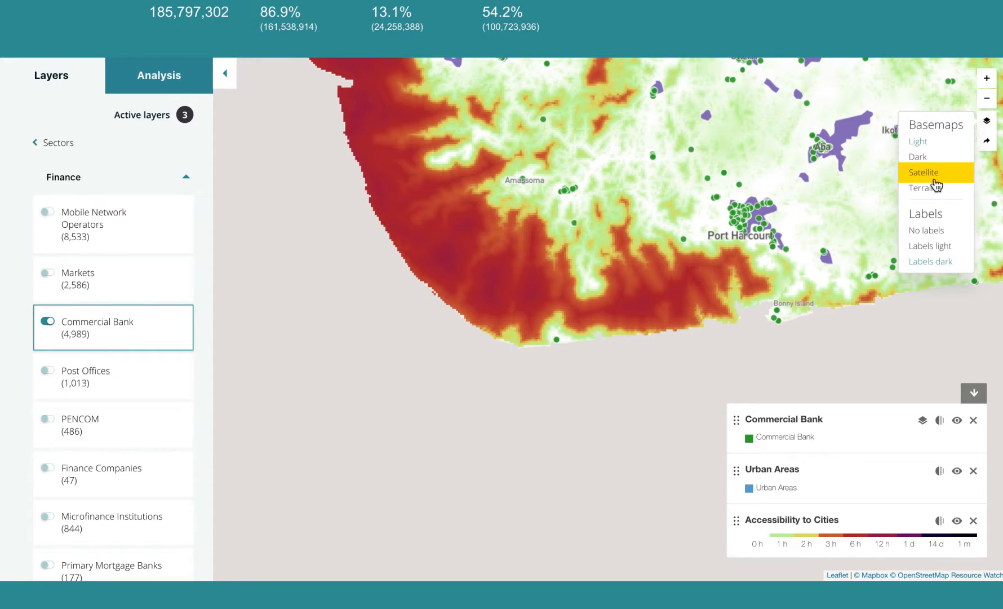
{"action": "left_click", "coordinate": [934, 179]}
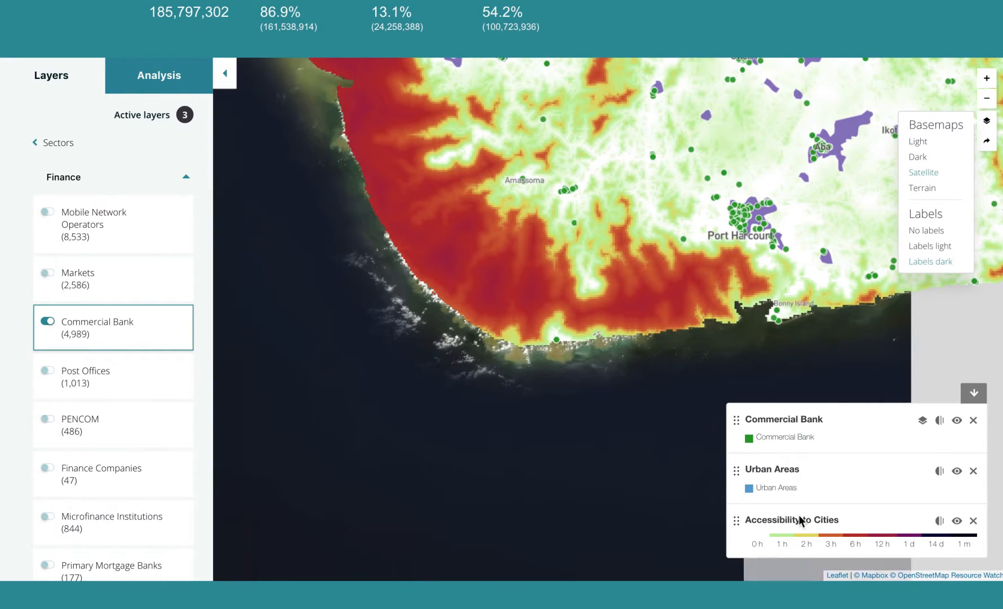
{"action": "left_click", "coordinate": [940, 521]}
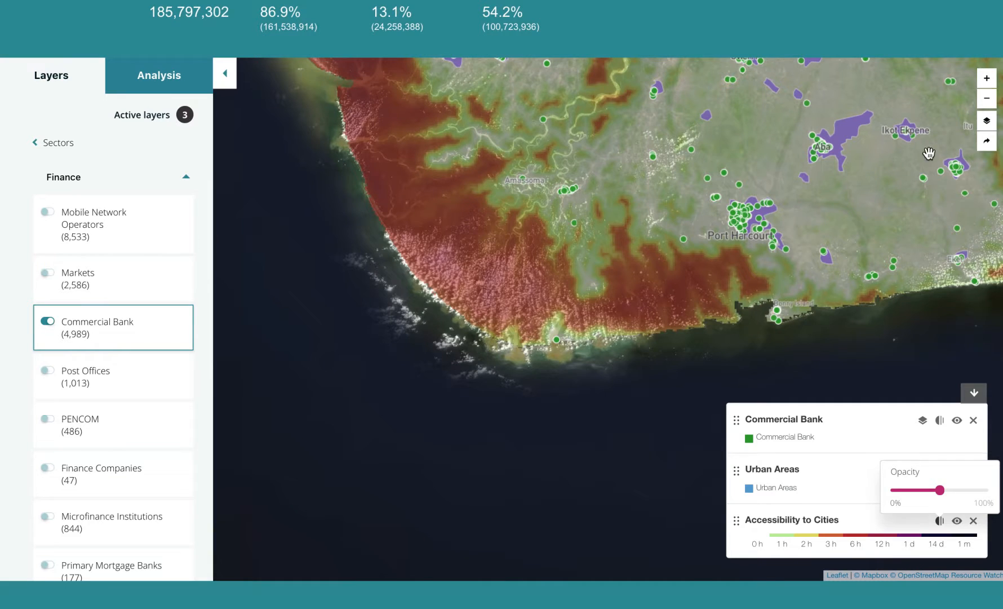
- Set the Commercial Bank layer's visualization to Voronoid and view it across the whole of Nigeria
{"action": "left_click", "coordinate": [993, 105]}
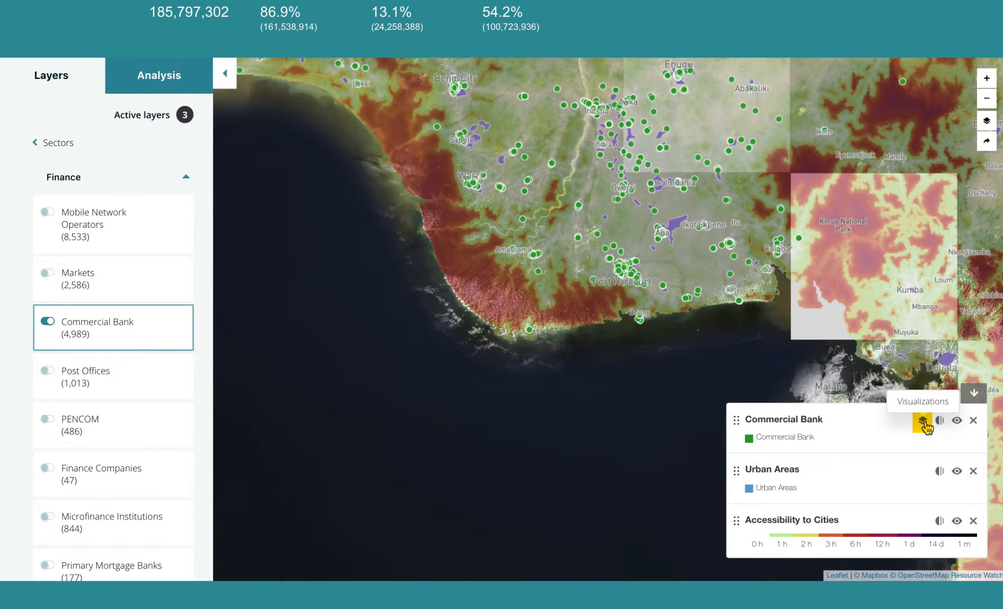
{"action": "left_click", "coordinate": [924, 421]}
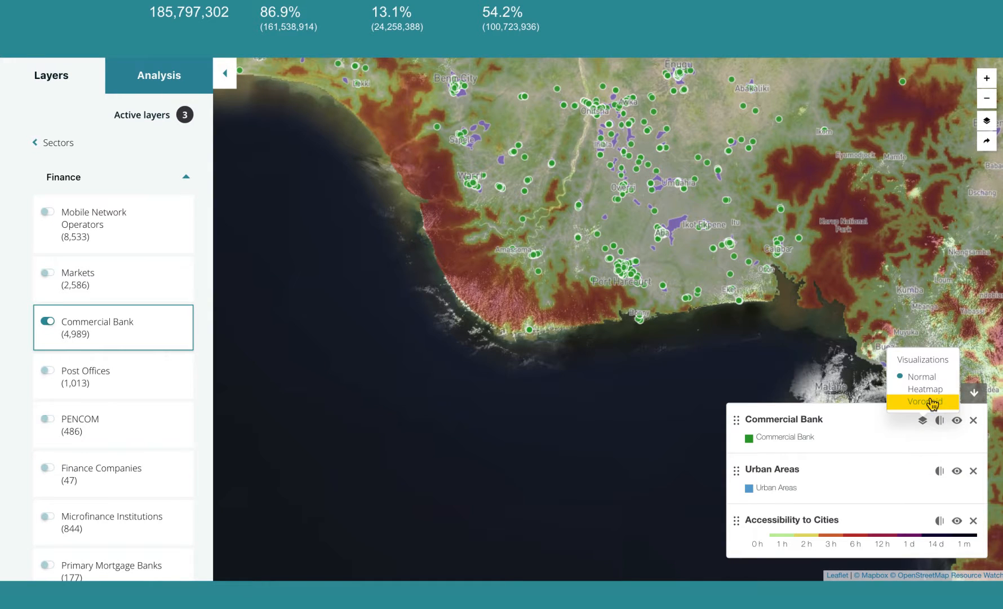
{"action": "left_click", "coordinate": [933, 402]}
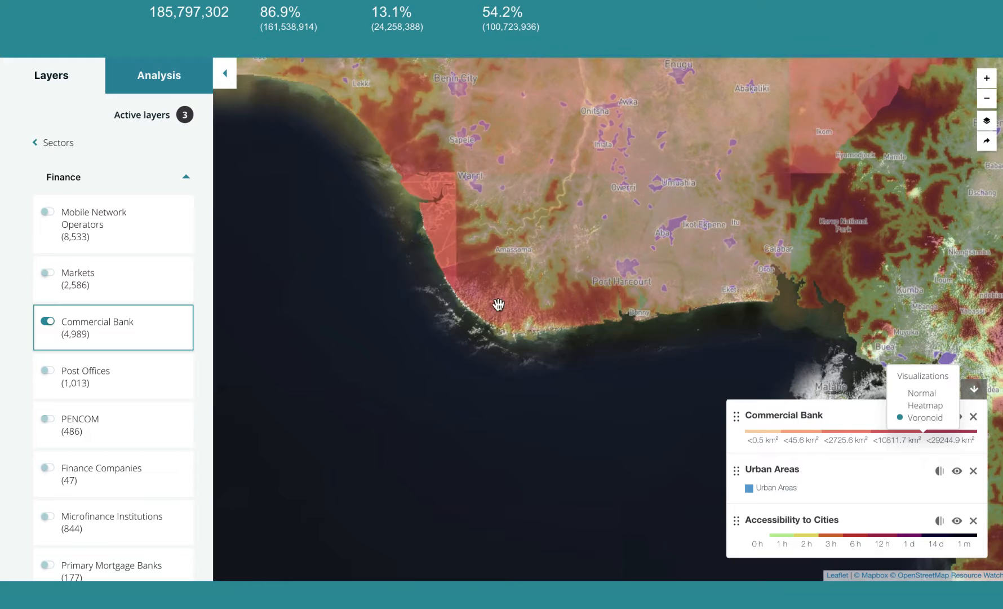
{"action": "left_click", "coordinate": [987, 98]}
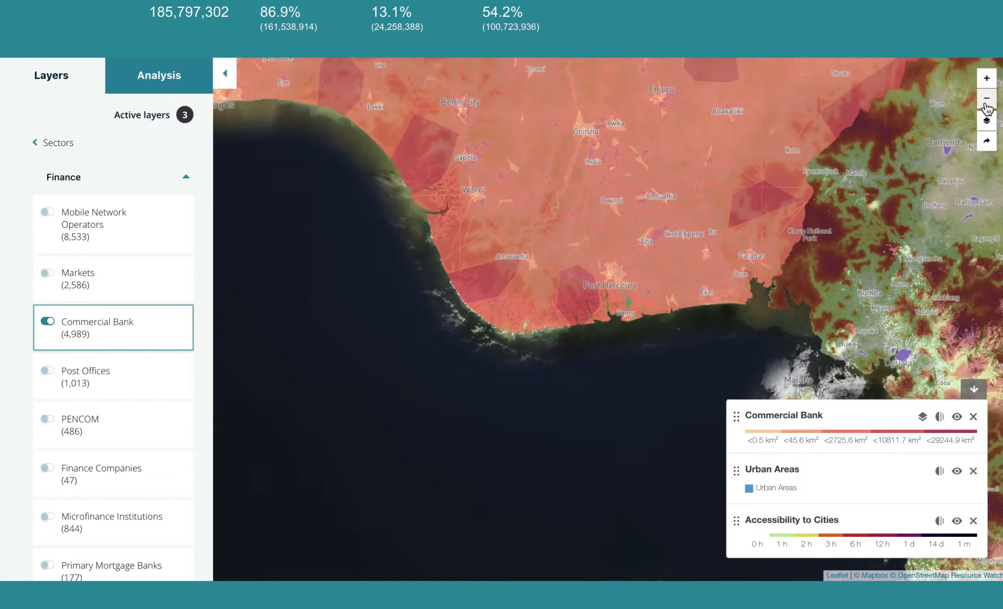
{"action": "left_click", "coordinate": [987, 100]}
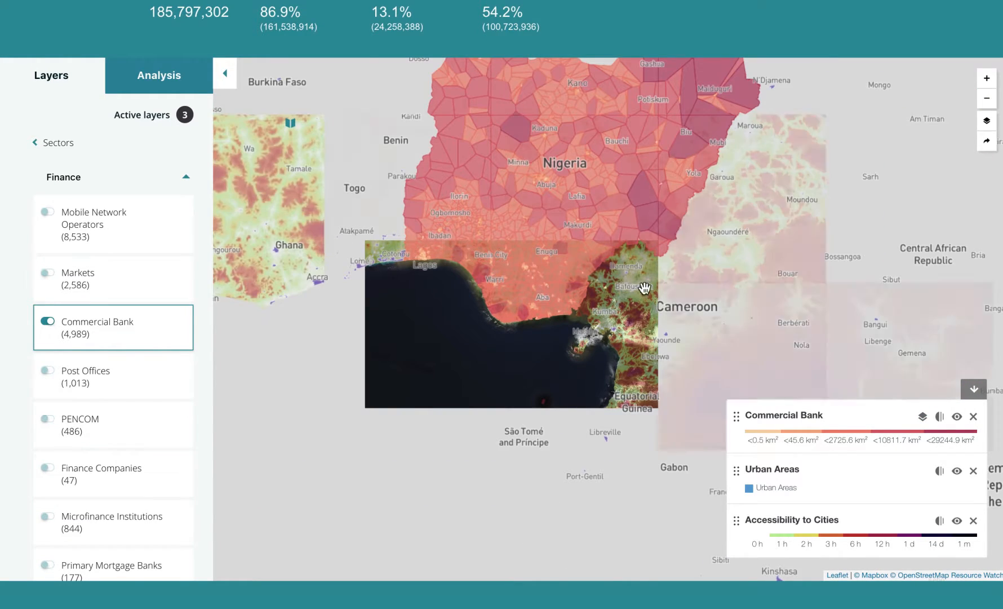
{"action": "left_click_drag", "start_coordinate": [637, 311], "coordinate": [605, 344]}
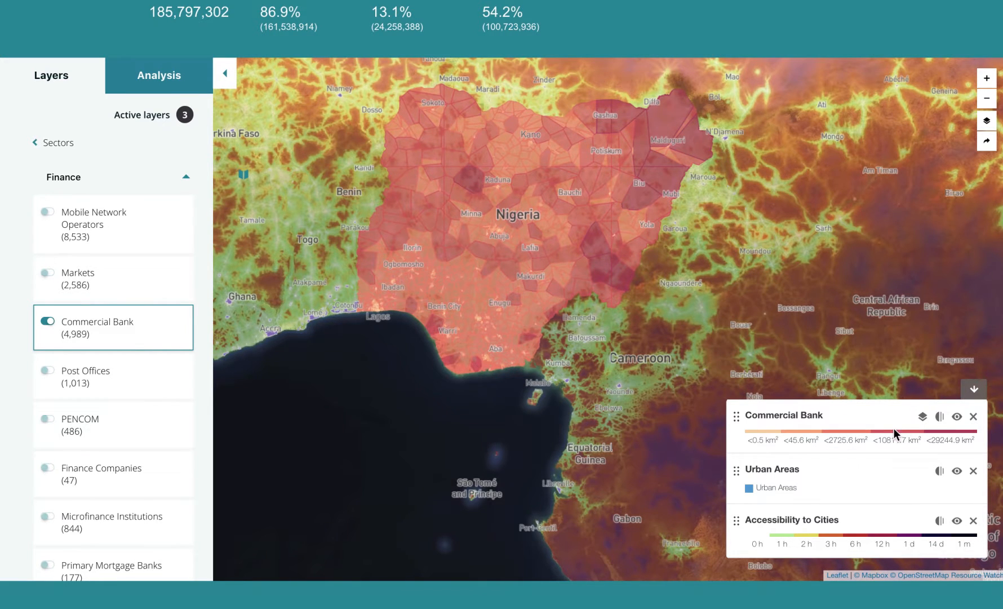
- Switch the basemap to Light and bring northeastern Nigeria into view
{"action": "left_click", "coordinate": [985, 121]}
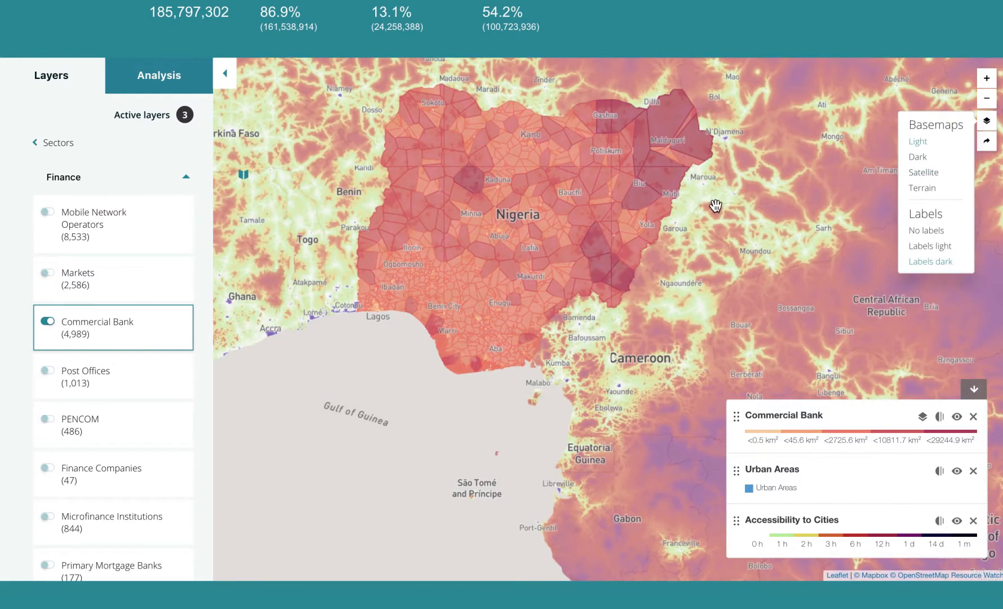
{"action": "double_click", "coordinate": [722, 204]}
{"action": "left_click_drag", "start_coordinate": [759, 149], "coordinate": [775, 313]}
- Hide and reshow the Commercial Bank layer to compare the map beneath it, and set its visualization to Normal
{"action": "left_click", "coordinate": [957, 416]}
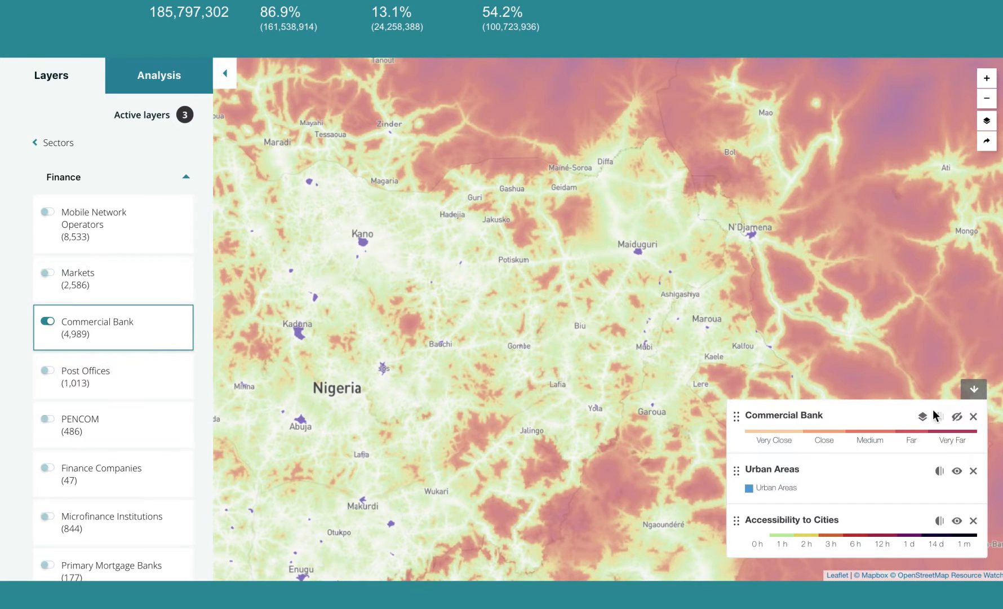
{"action": "left_click", "coordinate": [957, 417]}
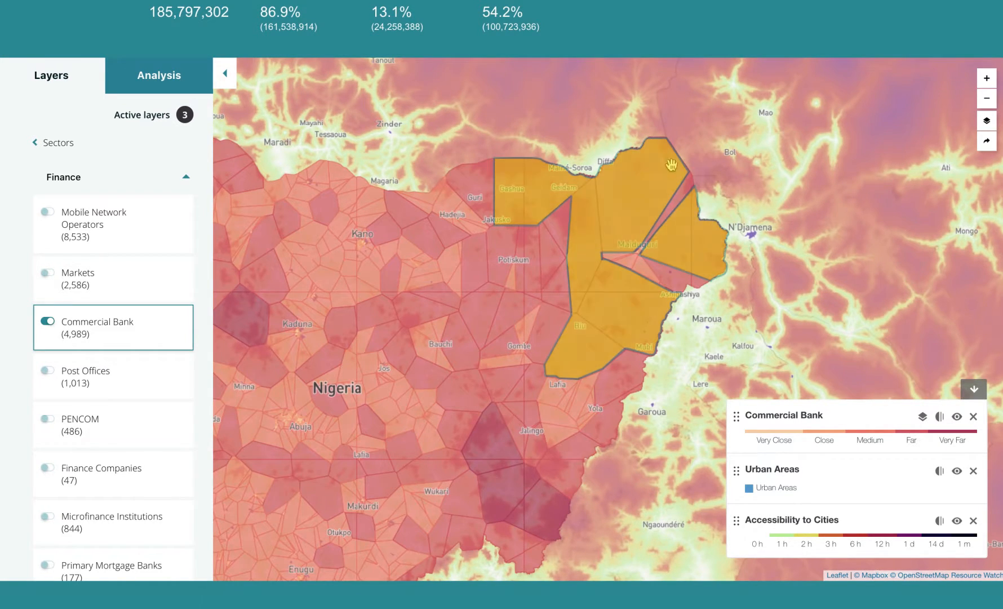
{"action": "left_click", "coordinate": [923, 416]}
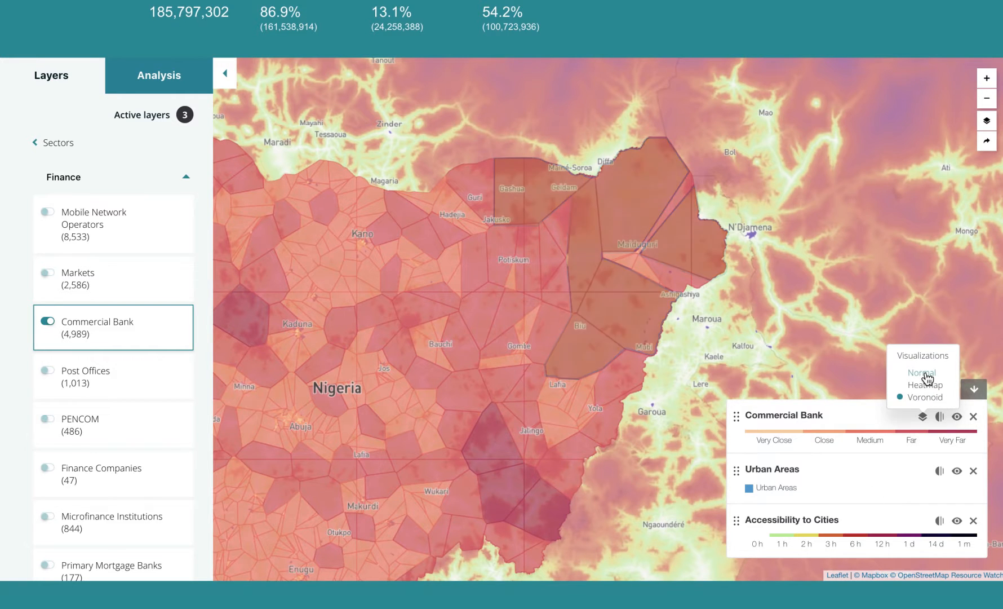
{"action": "left_click", "coordinate": [925, 374]}
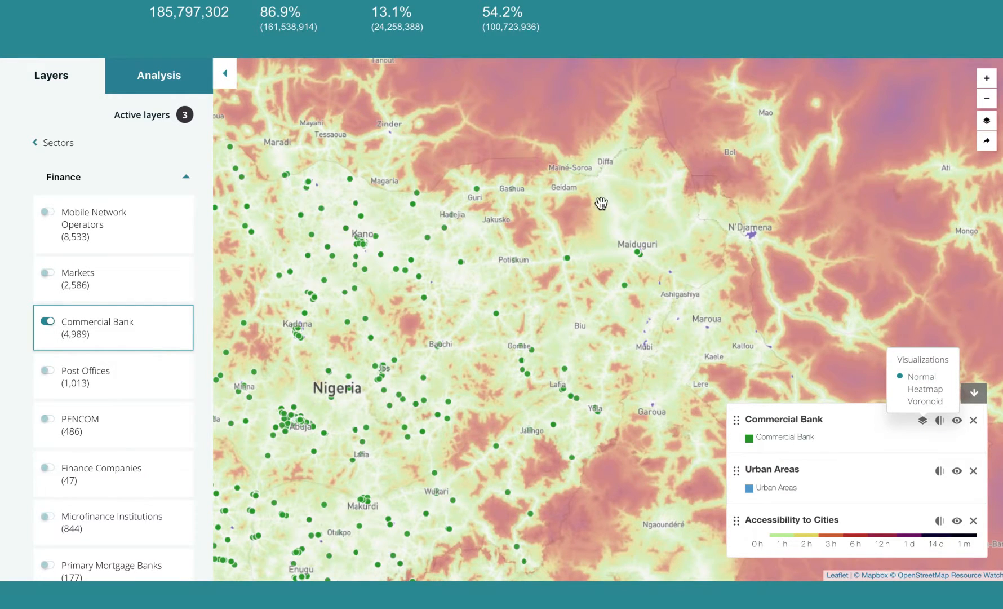
- Turn on the Population (Grid, 1 km) layer from the additional data and place it directly below Commercial Bank in the layer order
{"action": "left_click", "coordinate": [56, 145]}
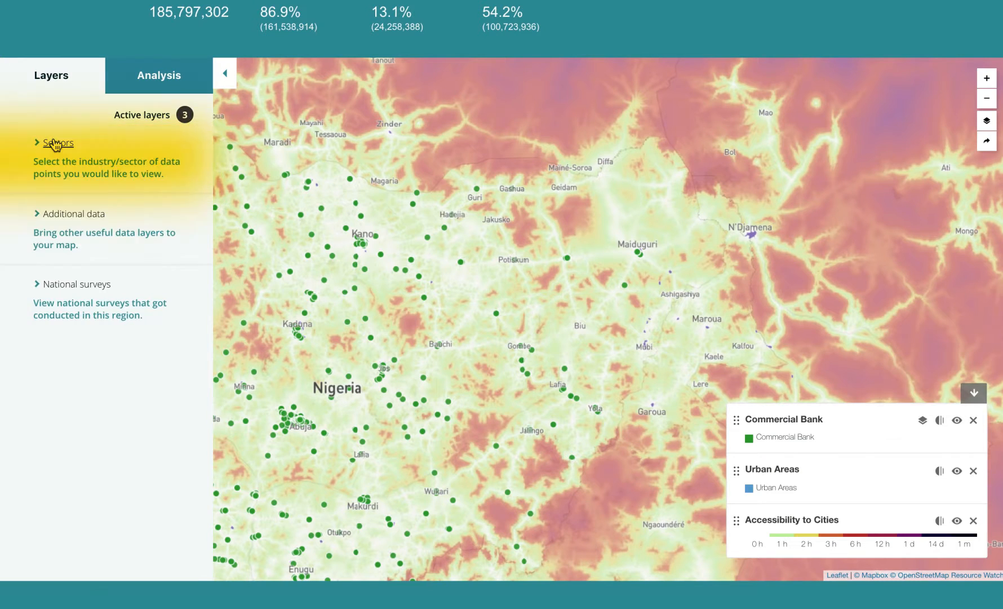
{"action": "left_click", "coordinate": [79, 221]}
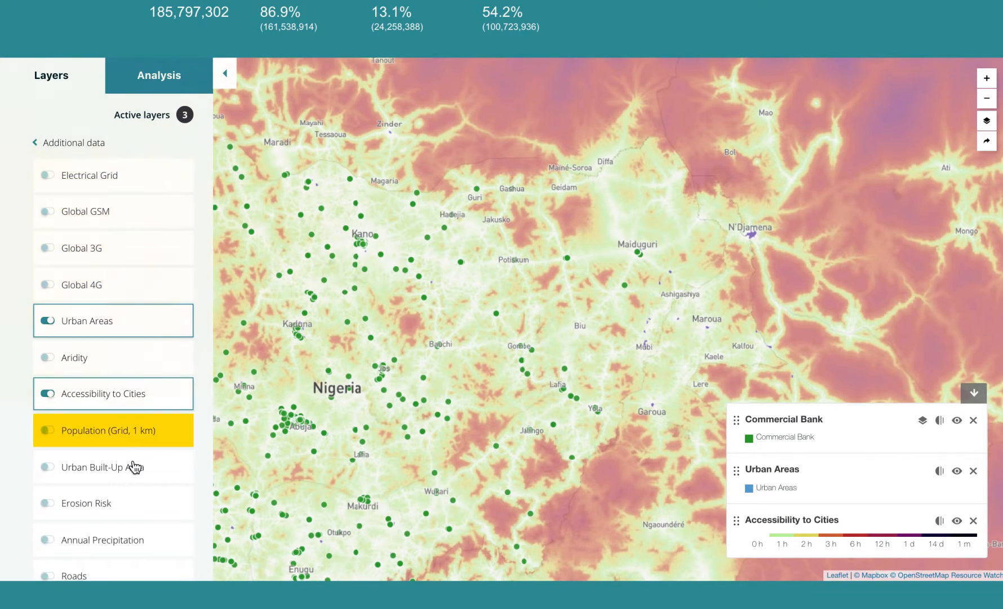
{"action": "left_click", "coordinate": [136, 435]}
{"action": "left_click_drag", "start_coordinate": [741, 533], "coordinate": [722, 438]}
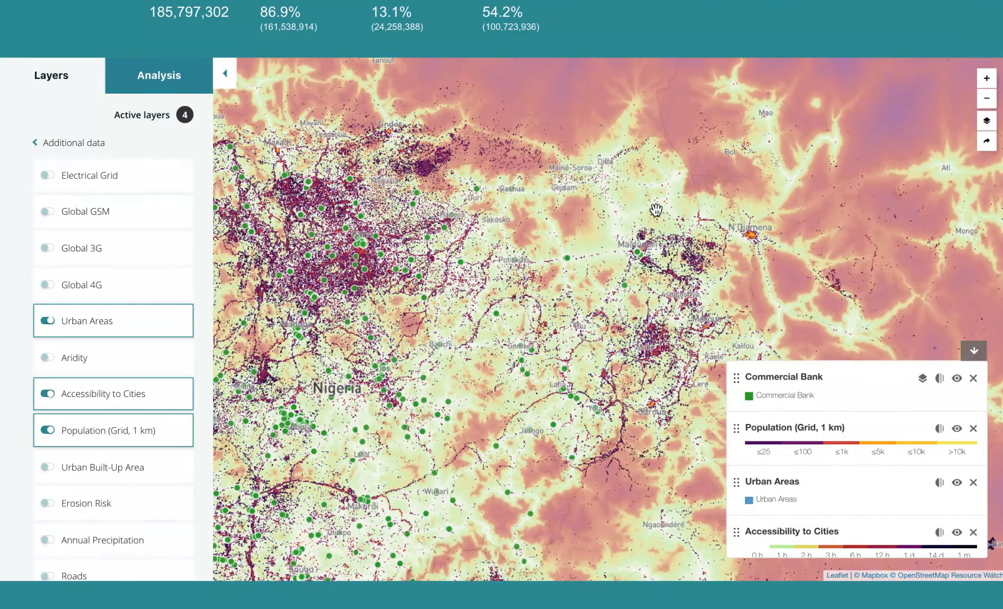
- Set the Commercial Bank layer's visualization to Voronoid over a closer view of northeastern Nigeria around Maiduguri
{"action": "scroll", "coordinate": [657, 209], "scroll_direction": "up", "scroll_amount": 1}
{"action": "left_click", "coordinate": [939, 428]}
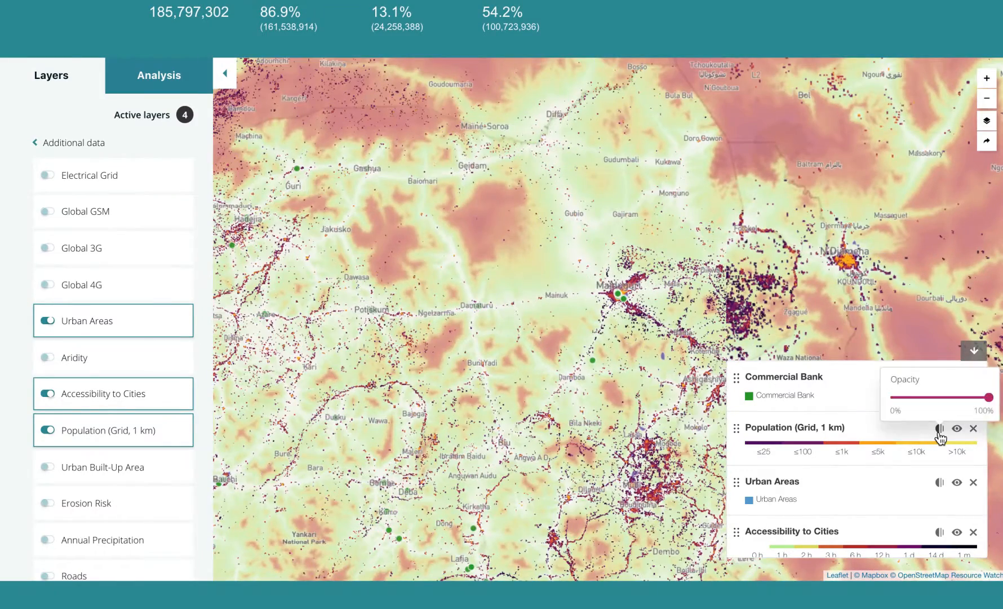
{"action": "left_click", "coordinate": [938, 430]}
{"action": "left_click", "coordinate": [922, 378]}
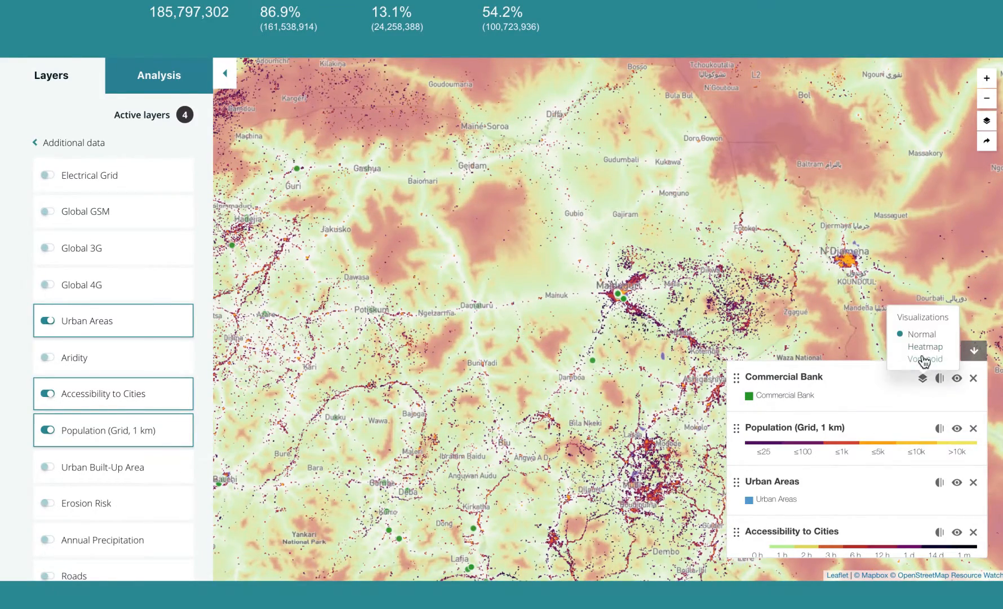
{"action": "left_click", "coordinate": [920, 359]}
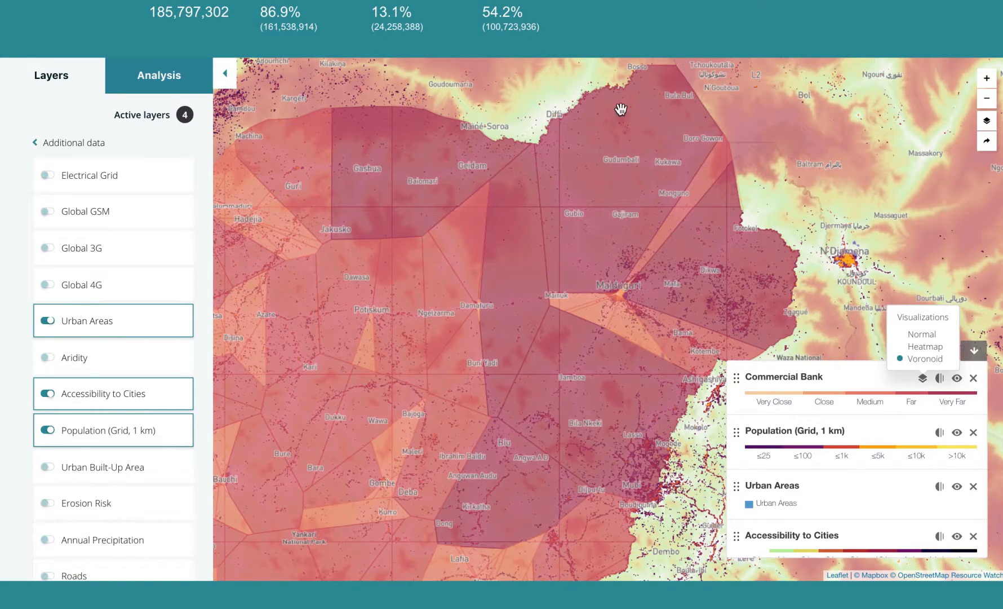
- Create an area of interest by outlining the large dark Voronoi cell north of Maiduguri with a closed six-point polygon
{"action": "left_click", "coordinate": [136, 85]}
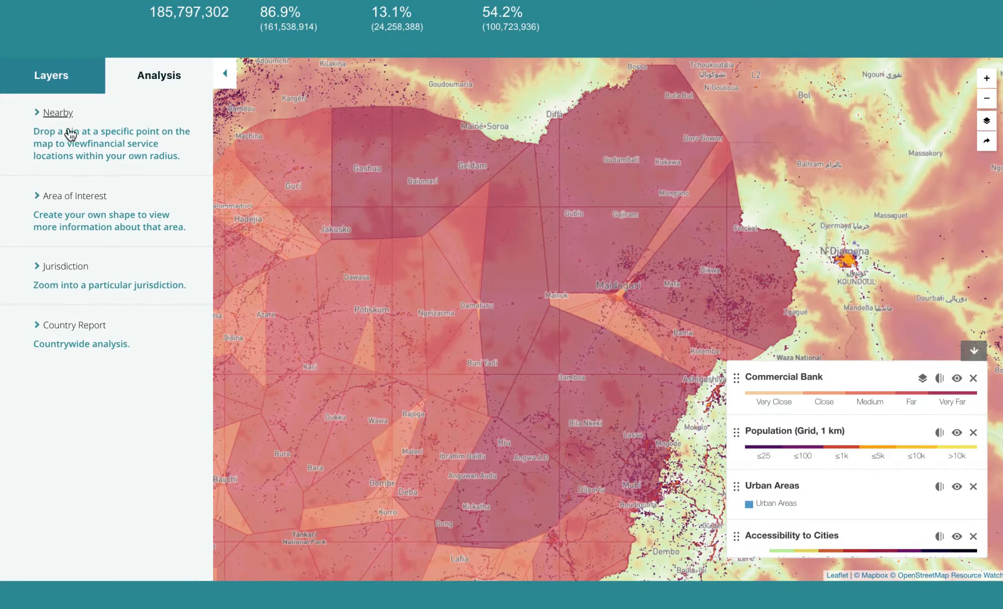
{"action": "left_click", "coordinate": [77, 196]}
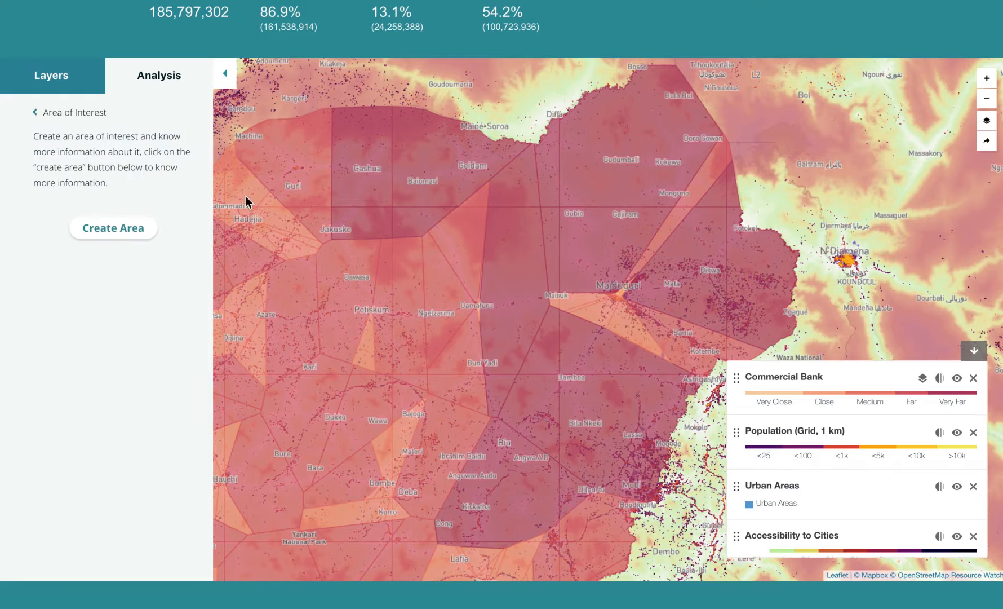
{"action": "left_click", "coordinate": [116, 228]}
{"action": "left_click", "coordinate": [558, 115]}
{"action": "left_click", "coordinate": [561, 294]}
{"action": "left_click", "coordinate": [619, 292]}
{"action": "left_click", "coordinate": [722, 138]}
{"action": "left_click", "coordinate": [677, 66]}
{"action": "left_click", "coordinate": [640, 67]}
{"action": "left_click", "coordinate": [558, 117]}
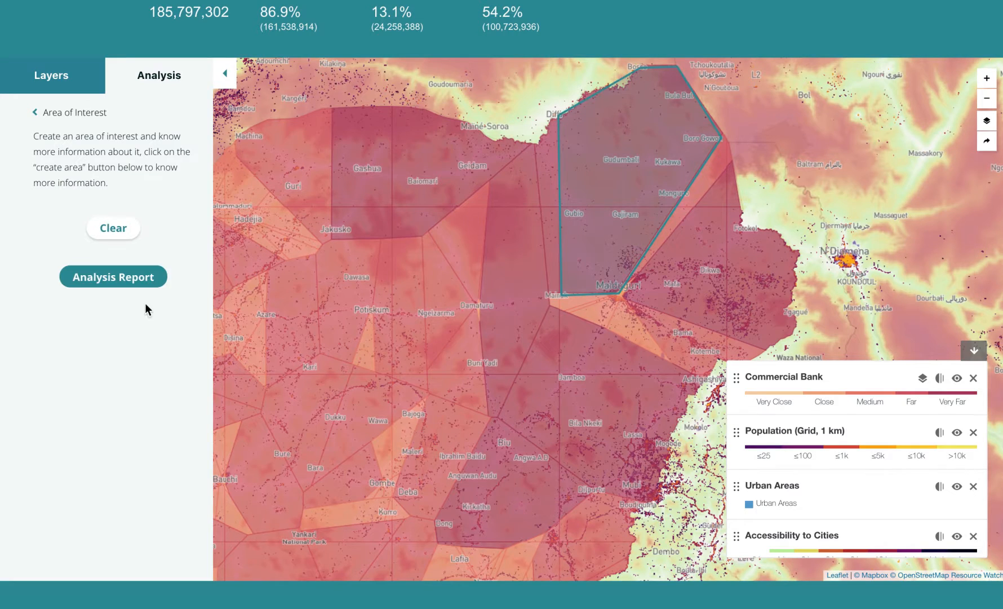
- Generate the analysis report for the drawn area and review its population, number of services, access points and minimum distance charts
{"action": "left_click", "coordinate": [114, 282]}
{"action": "mouse_move", "coordinate": [139, 325]}
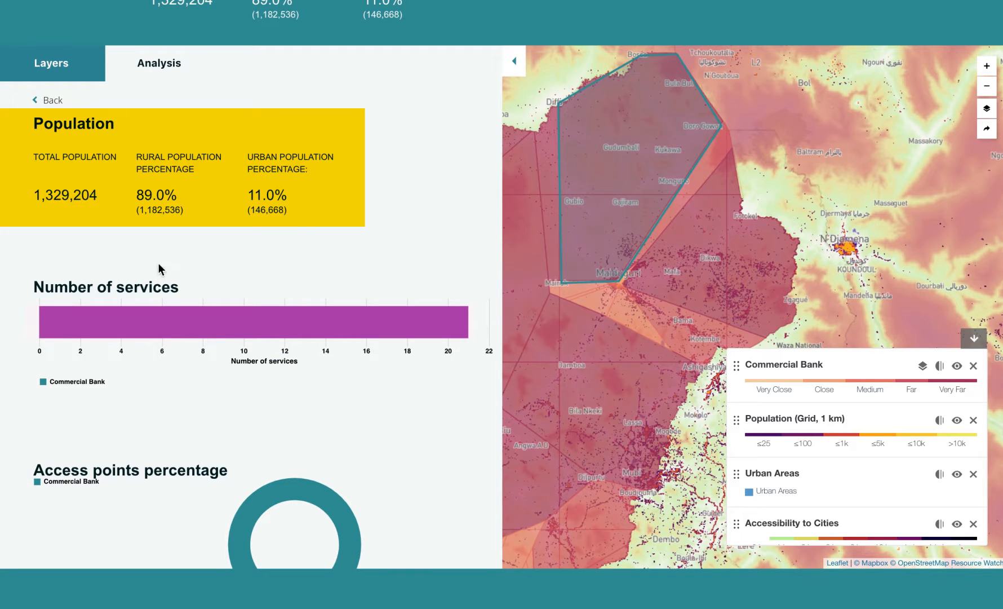
{"action": "scroll", "coordinate": [183, 316], "scroll_direction": "down", "scroll_amount": 5}
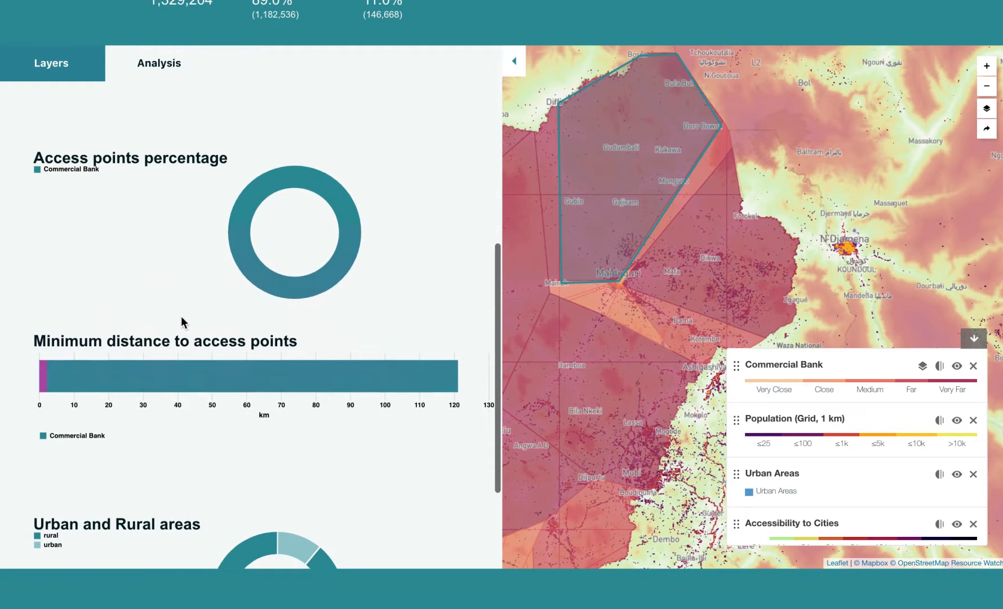
{"action": "mouse_move", "coordinate": [182, 384]}
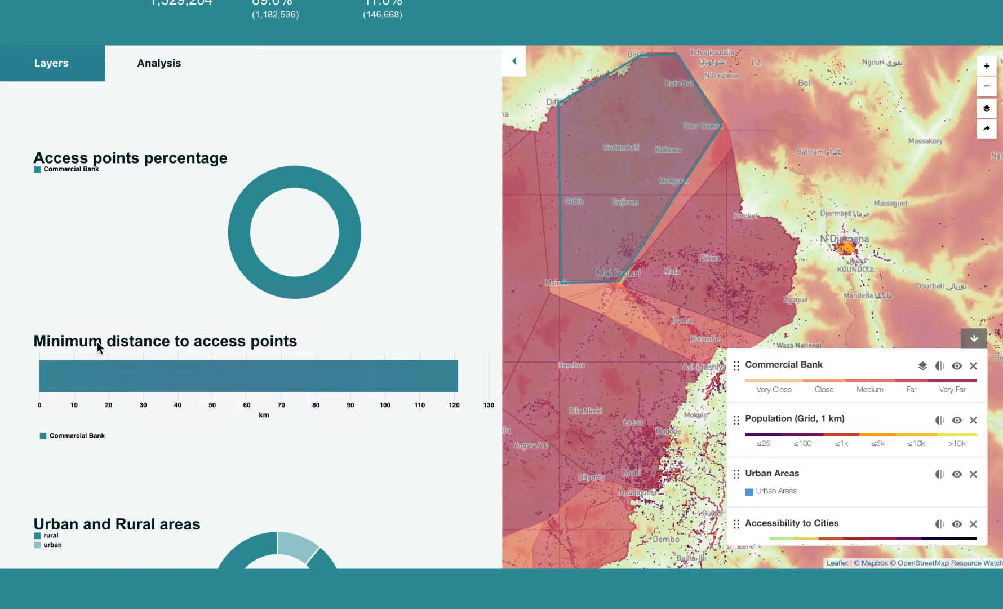
{"action": "scroll", "coordinate": [336, 414], "scroll_direction": "down", "scroll_amount": 3}
{"action": "scroll", "coordinate": [330, 322], "scroll_direction": "up", "scroll_amount": 8}
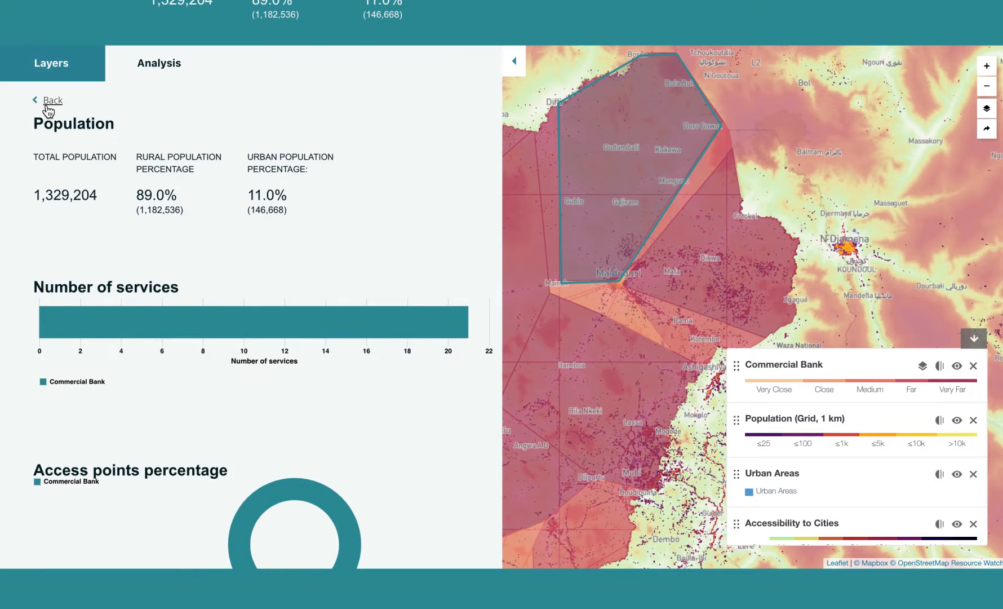
- Clear the drawn area of interest and open the Nearby analysis
{"action": "left_click", "coordinate": [51, 101]}
{"action": "left_click", "coordinate": [119, 219]}
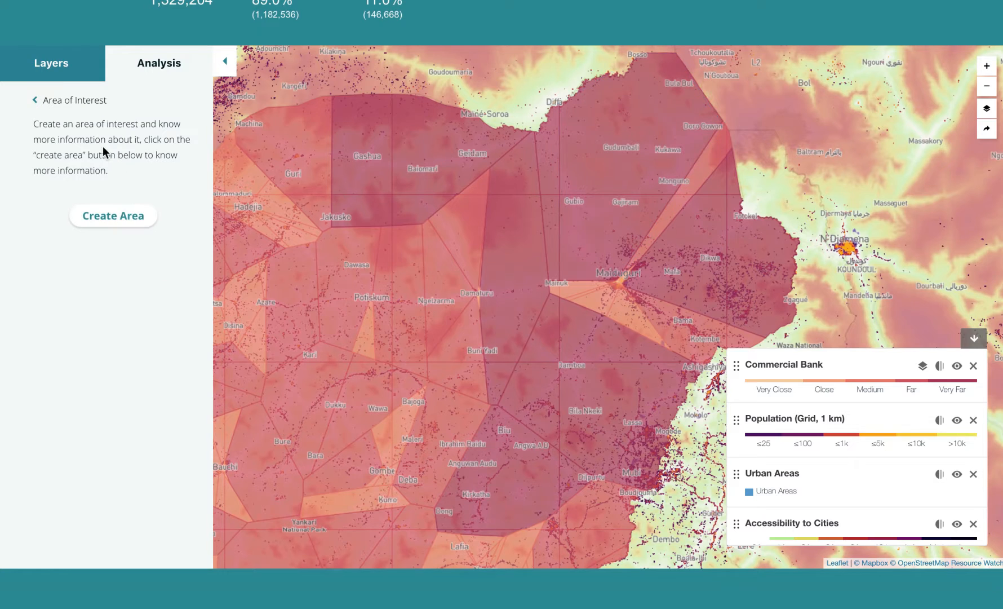
{"action": "left_click", "coordinate": [63, 101]}
{"action": "left_click", "coordinate": [58, 101]}
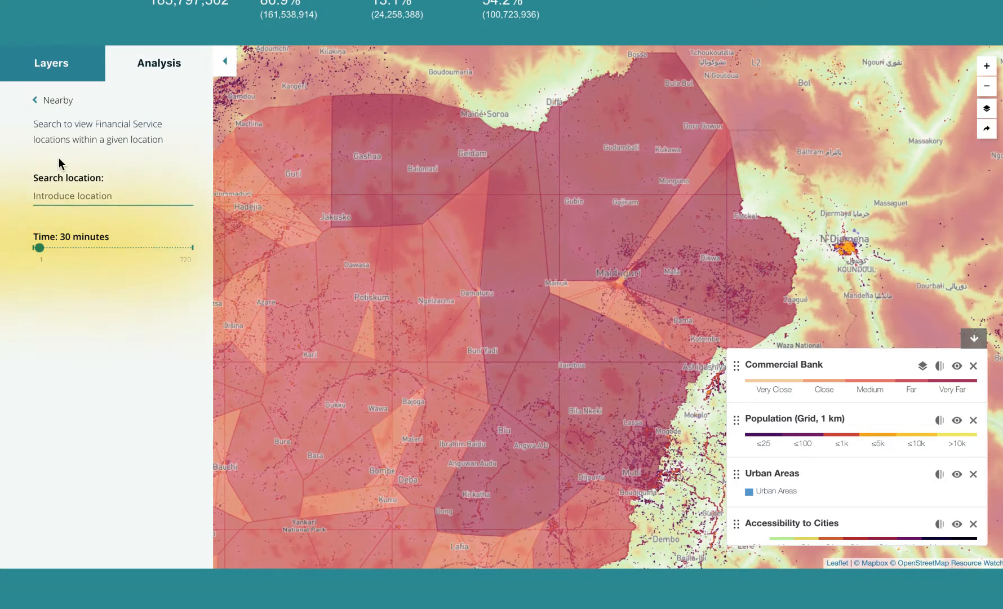
- Open the Jurisdiction analysis and browse the list of Nigerian states available for selection
{"action": "left_click", "coordinate": [33, 100]}
{"action": "left_click", "coordinate": [69, 253]}
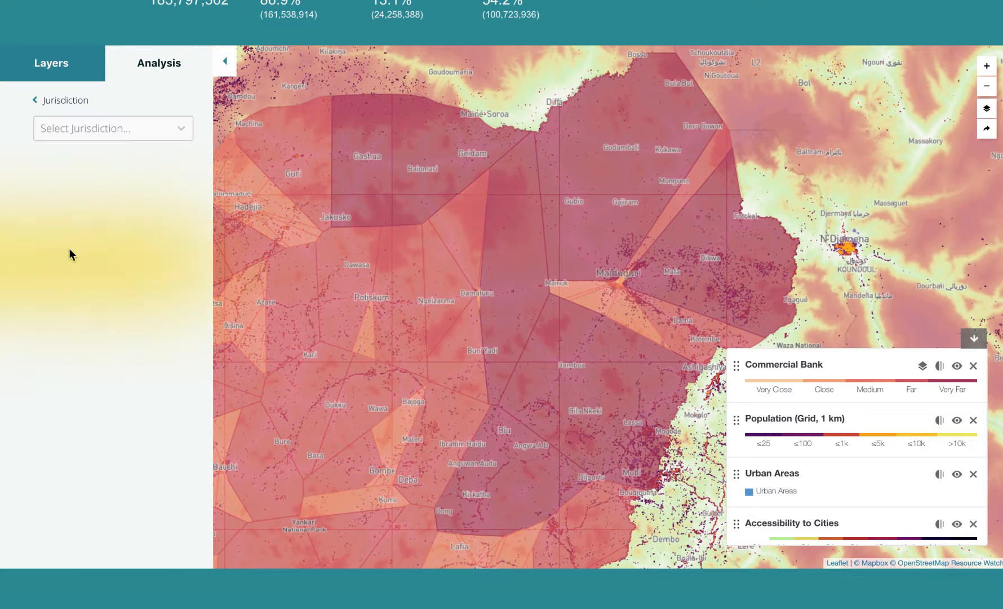
{"action": "left_click", "coordinate": [152, 128]}
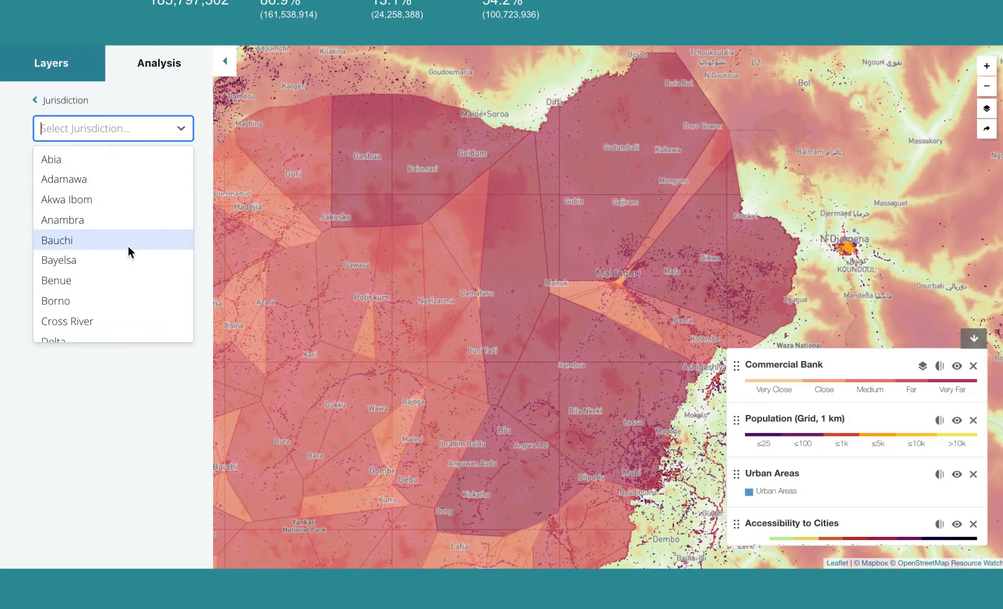
{"action": "scroll", "coordinate": [126, 262], "scroll_direction": "down", "scroll_amount": 1}
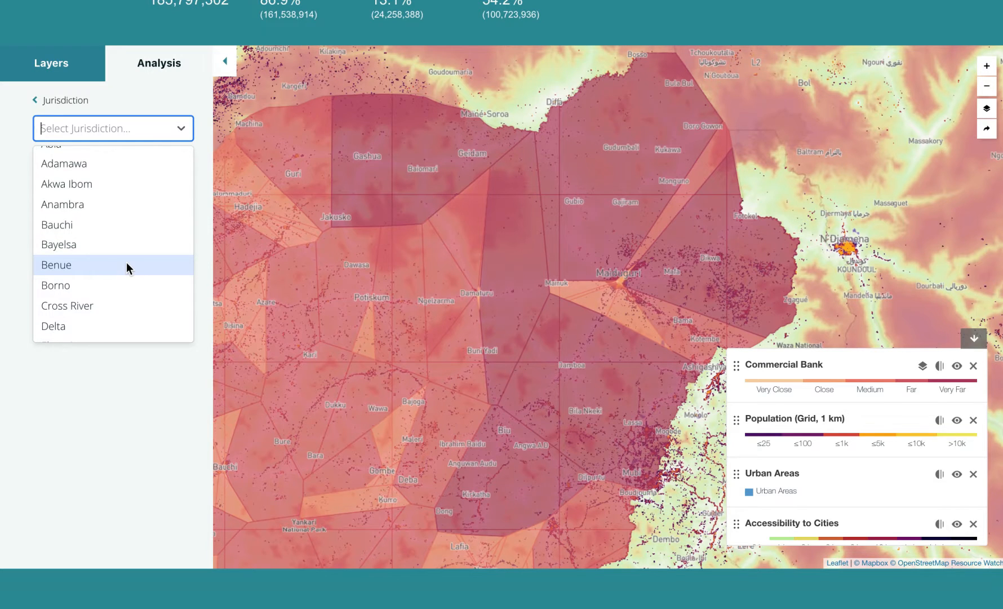
{"action": "scroll", "coordinate": [127, 261], "scroll_direction": "down", "scroll_amount": 3}
{"action": "scroll", "coordinate": [126, 262], "scroll_direction": "up", "scroll_amount": 4}
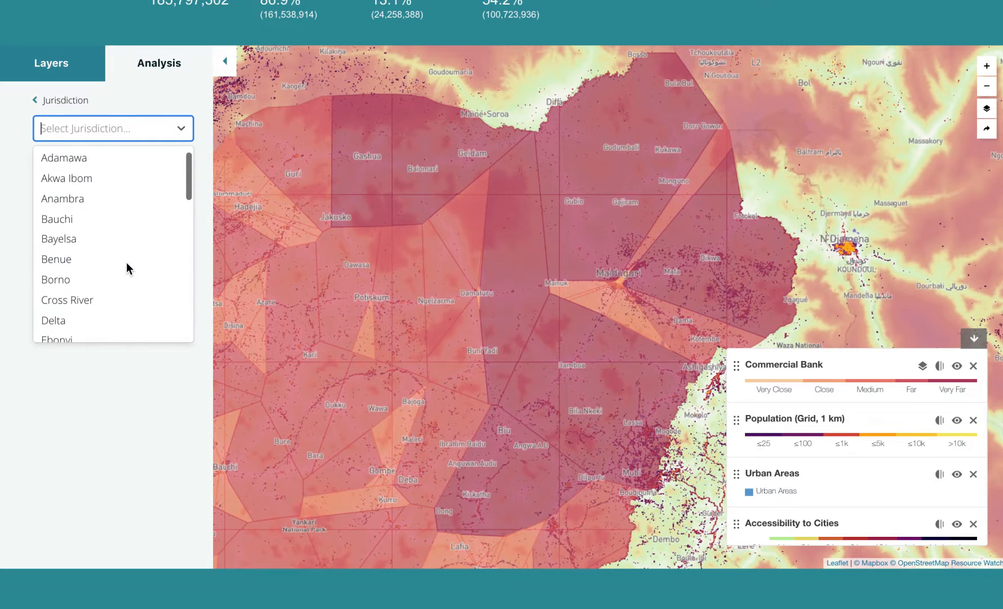
- Open the Country Report and review its population, number of services, access points percentage and urban and rural areas sections
{"action": "left_click", "coordinate": [61, 101]}
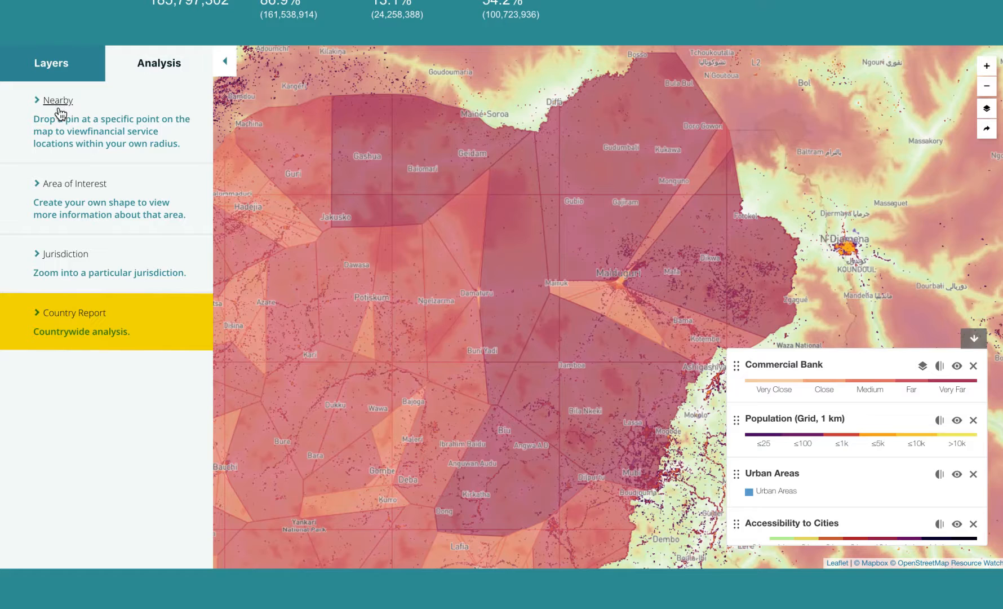
{"action": "left_click", "coordinate": [78, 320]}
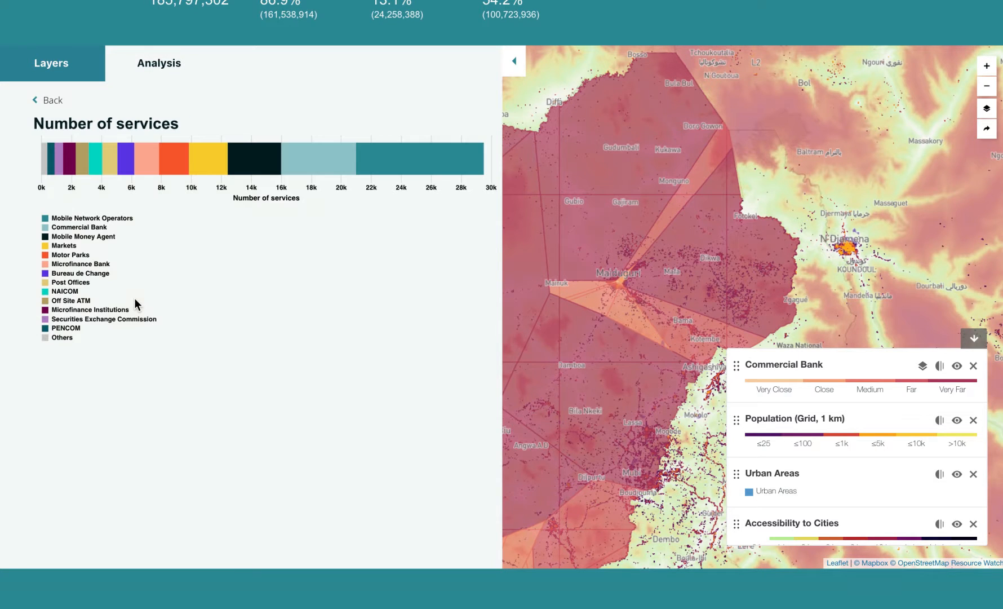
{"action": "scroll", "coordinate": [201, 368], "scroll_direction": "down", "scroll_amount": 1}
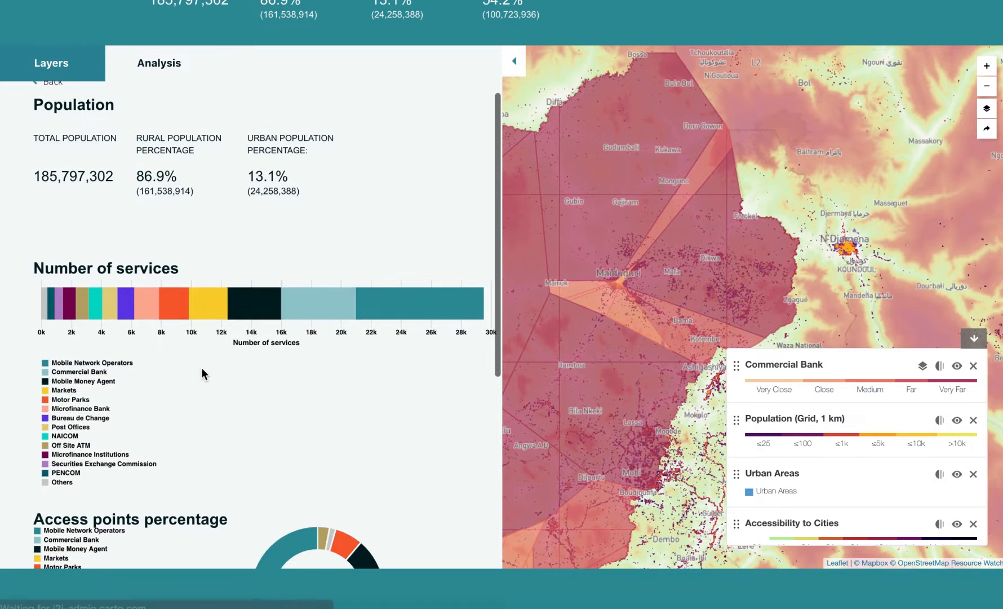
{"action": "scroll", "coordinate": [201, 368], "scroll_direction": "down", "scroll_amount": 6}
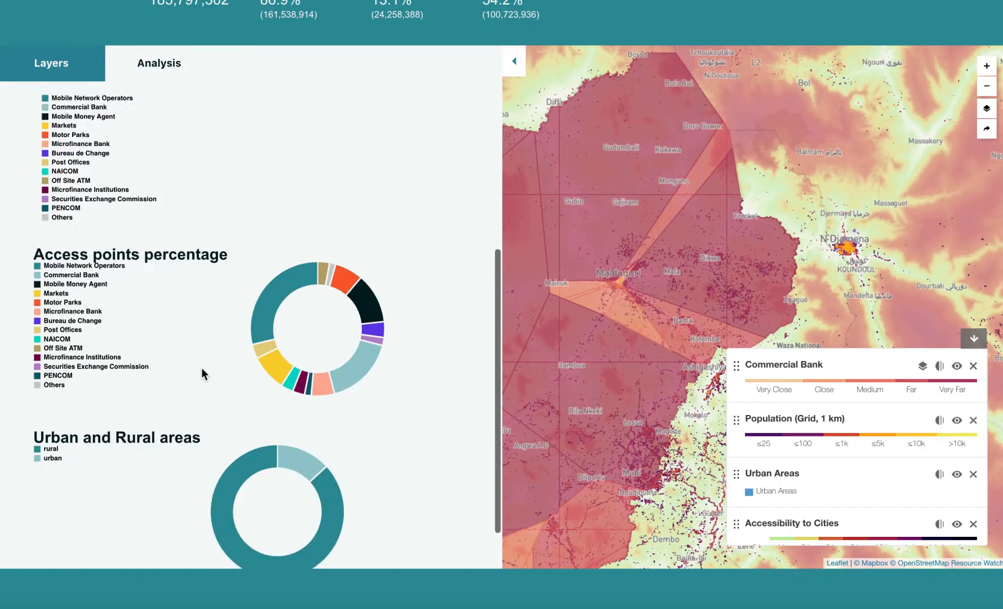